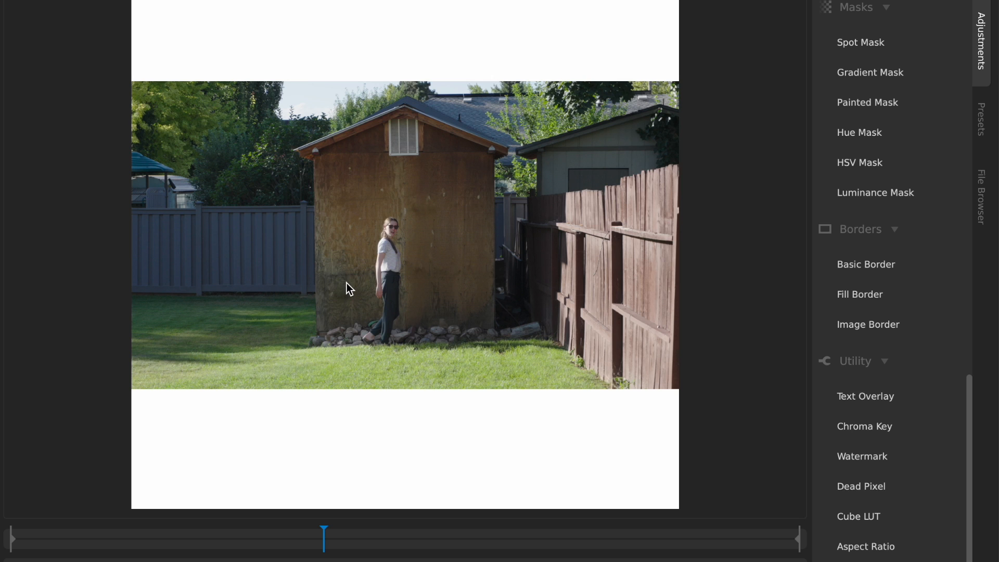
Check the output dimensions and quality in the save options, closing them without saving the video.
{"action": "key", "text": "super+s"}
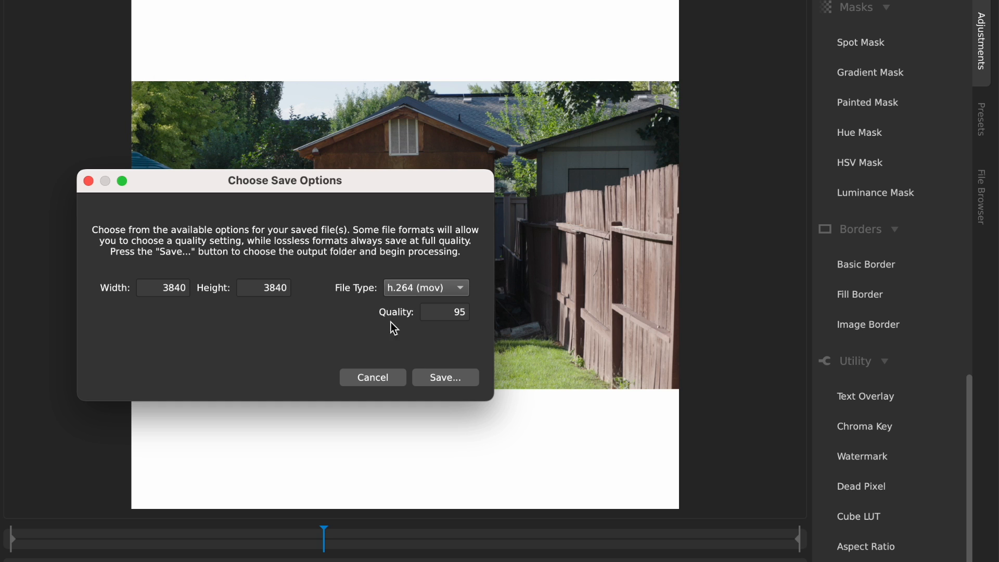
{"action": "left_click", "coordinate": [383, 386]}
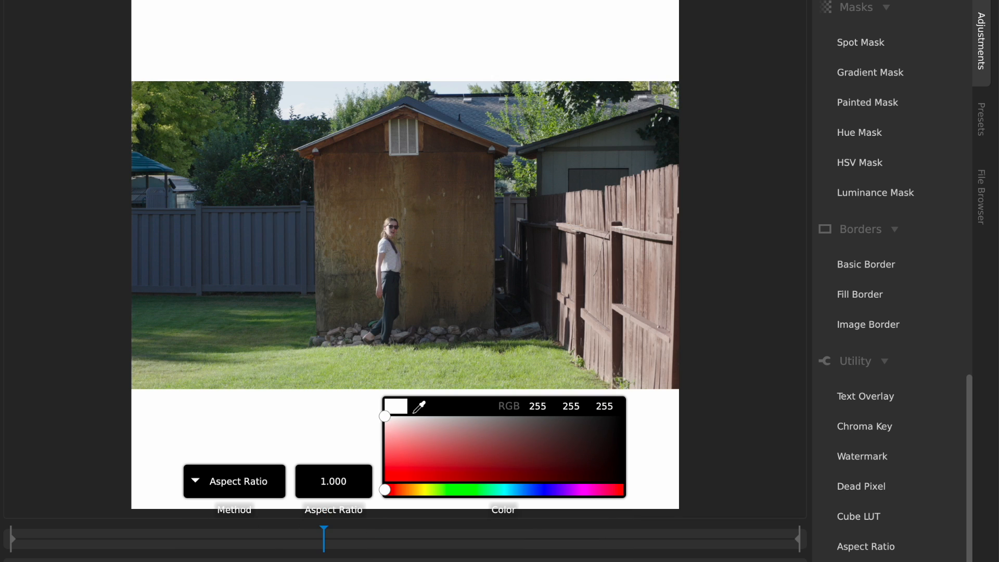
Switch the Aspect Ratio adjustment's method to Dimensions and set the frame width to 2000.
{"action": "left_click", "coordinate": [257, 473]}
{"action": "left_click", "coordinate": [250, 435]}
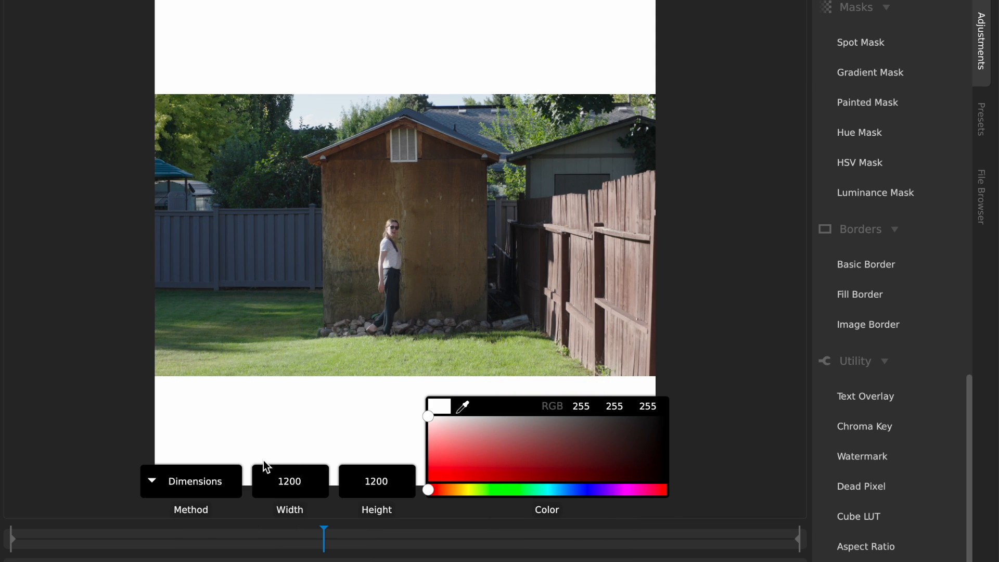
{"action": "left_click_drag", "start_coordinate": [310, 480], "coordinate": [263, 477]}
{"action": "left_click", "coordinate": [305, 479]}
{"action": "left_click_drag", "start_coordinate": [307, 479], "coordinate": [242, 475]}
{"action": "type", "text": "200"}
{"action": "key", "text": "Return"}
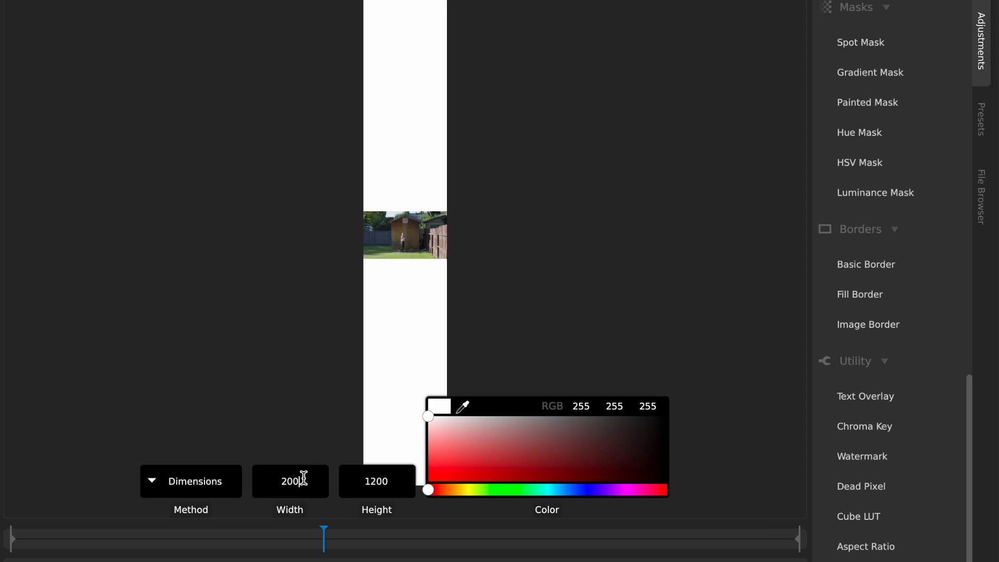
{"action": "type", "text": "0"}
{"action": "key", "text": "Return"}
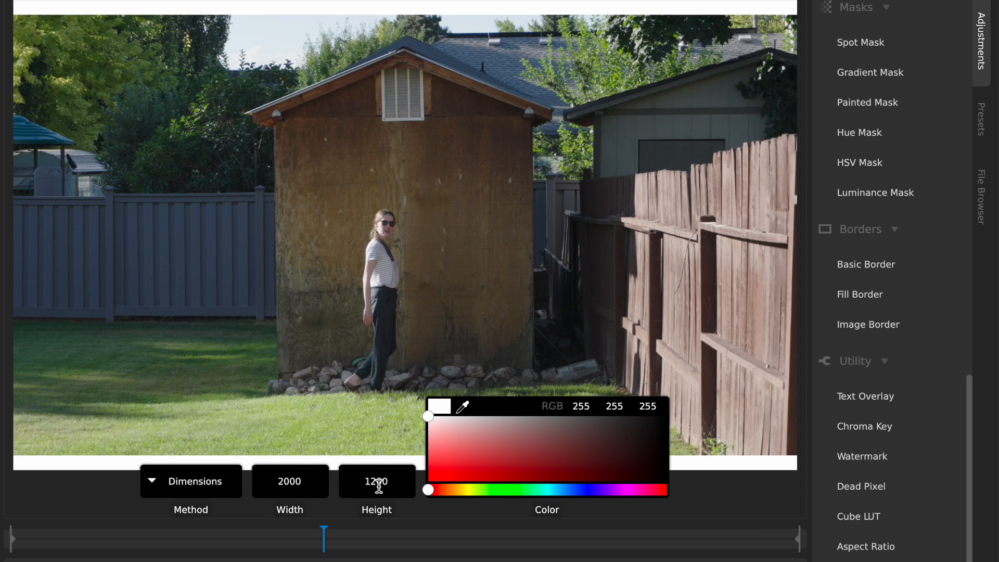
Set the height of the Dimensions frame to 1500.
{"action": "double_click", "coordinate": [342, 481]}
{"action": "type", "text": "1500"}
{"action": "key", "text": "Return"}
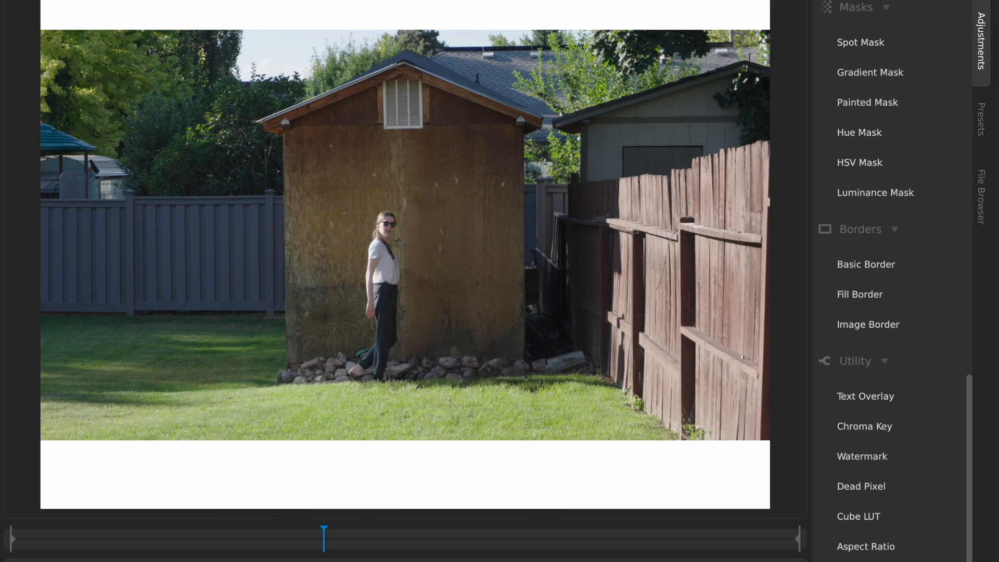
Check the save options again for the resized frame and cancel without saving.
{"action": "key", "text": "super+s"}
{"action": "left_click", "coordinate": [376, 378]}
{"action": "scroll", "coordinate": [374, 314], "scroll_direction": "down", "scroll_amount": 1}
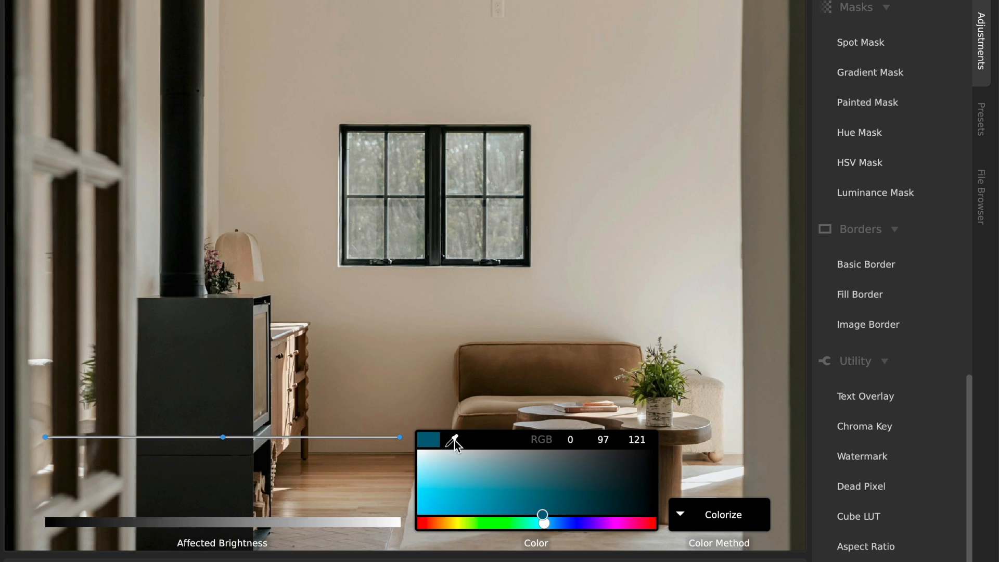
Sample the wall below the window as the Colorize color and pull the Affected Brightness curve down near its bright and dark ends.
{"action": "mouse_move", "coordinate": [434, 503]}
{"action": "left_click", "coordinate": [430, 561]}
{"action": "left_click", "coordinate": [453, 446]}
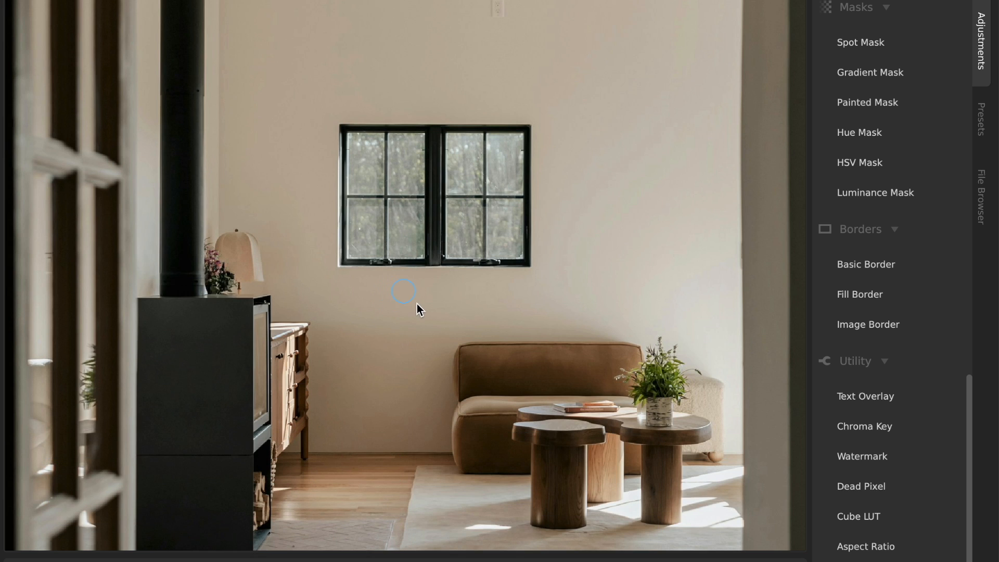
{"action": "left_click", "coordinate": [392, 315]}
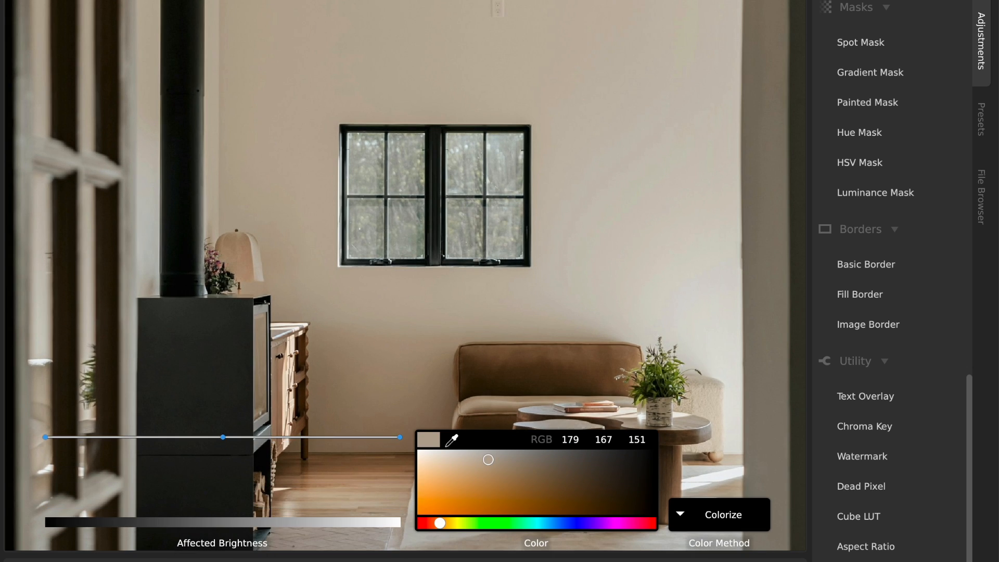
{"action": "left_click_drag", "start_coordinate": [225, 437], "coordinate": [397, 520]}
{"action": "left_click_drag", "start_coordinate": [172, 465], "coordinate": [38, 512]}
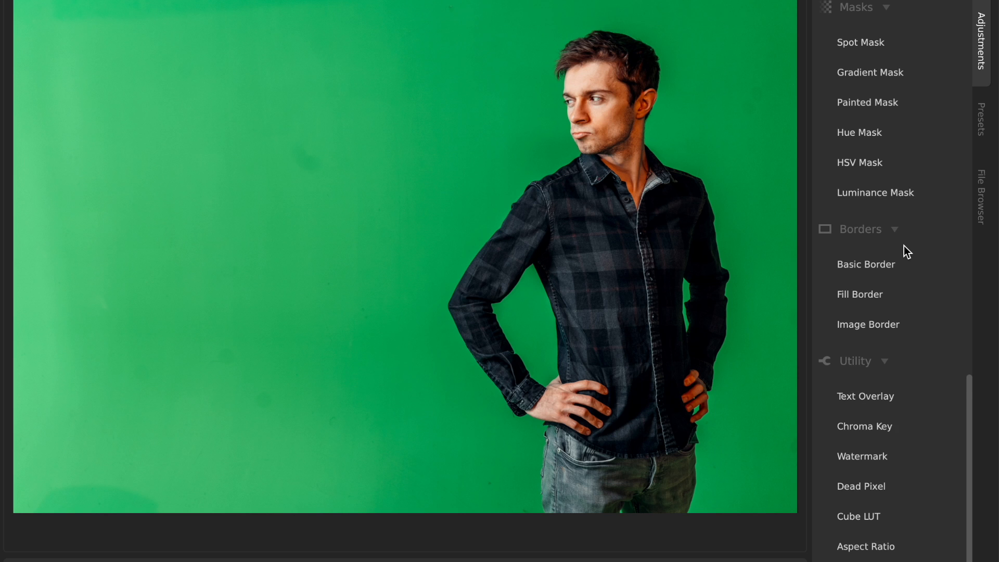
Add a Chroma Key using the green sampled from the backdrop beside the man, with Tolerance at 0.38.
{"action": "scroll", "coordinate": [904, 246], "scroll_direction": "down", "scroll_amount": 1}
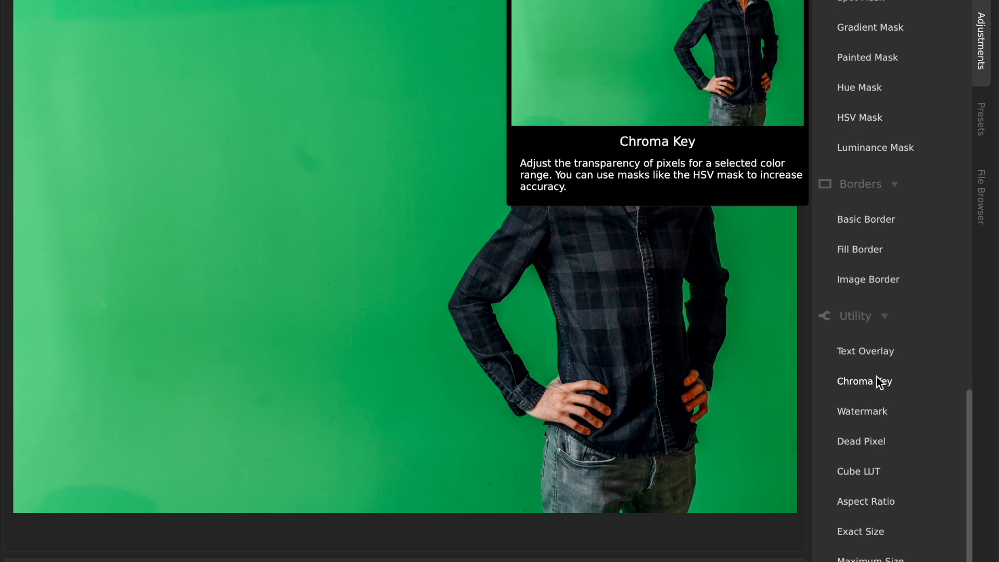
{"action": "left_click", "coordinate": [876, 380]}
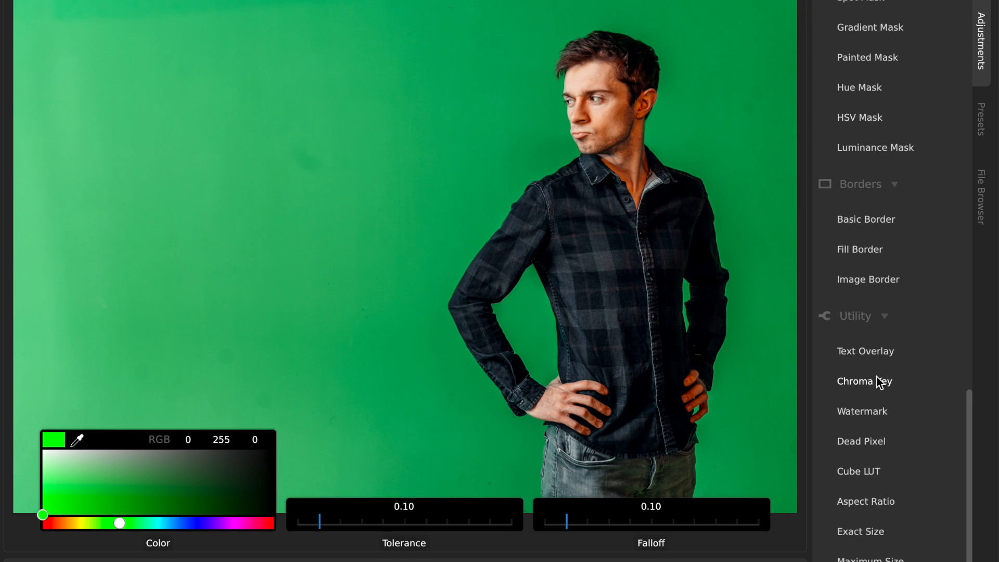
{"action": "left_click", "coordinate": [80, 440]}
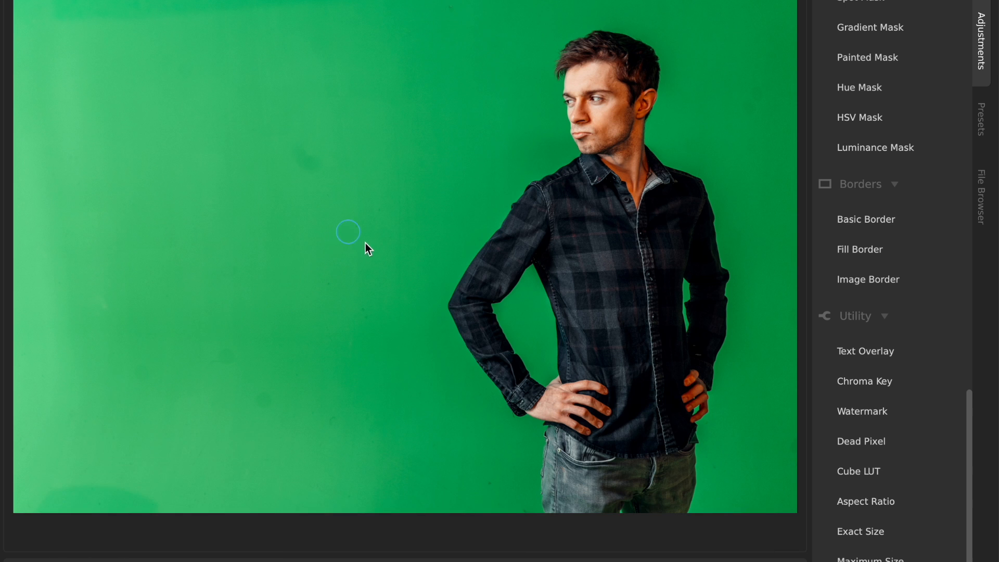
{"action": "left_click", "coordinate": [410, 255]}
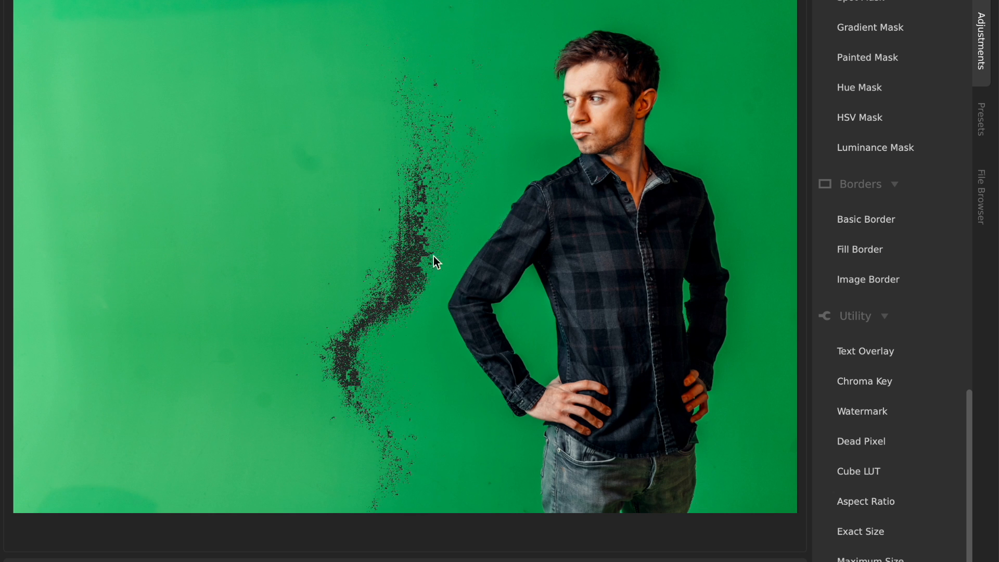
{"action": "left_click_drag", "start_coordinate": [342, 529], "coordinate": [379, 523]}
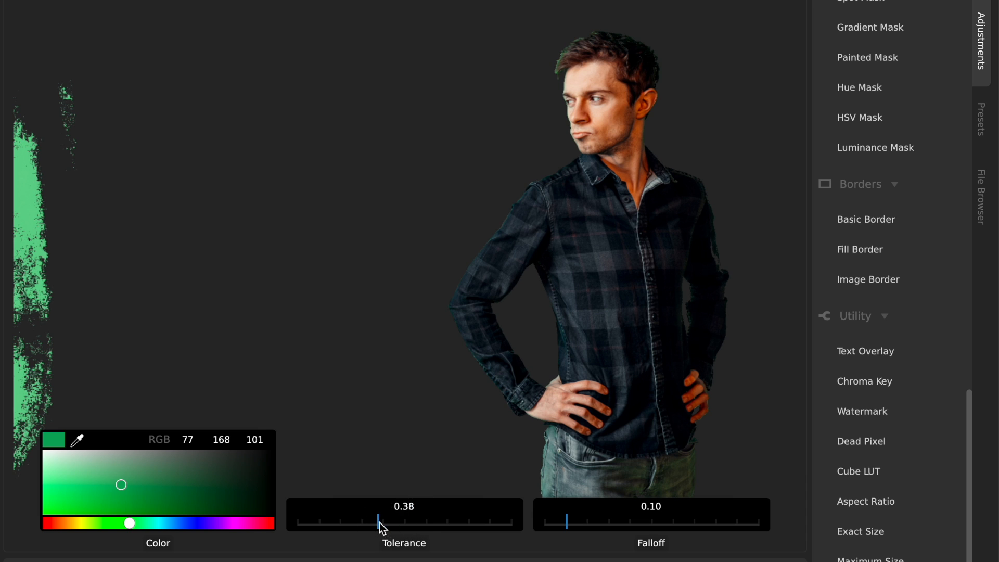
Inspect the keyed shirt edges up close and set the Chroma Key Tolerance to 0.27.
{"action": "left_click", "coordinate": [481, 350]}
{"action": "left_click", "coordinate": [466, 364]}
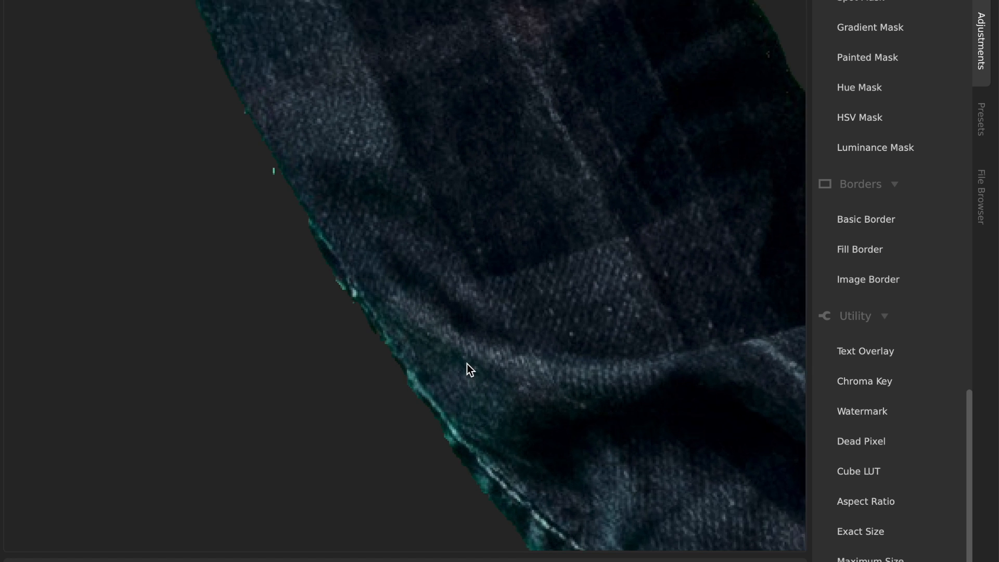
{"action": "left_click", "coordinate": [459, 361]}
{"action": "left_click_drag", "start_coordinate": [550, 226], "coordinate": [313, 304]}
{"action": "mouse_move", "coordinate": [373, 522]}
{"action": "left_mouse_down"}
{"action": "mouse_move", "coordinate": [348, 523]}
{"action": "mouse_move", "coordinate": [357, 522]}
{"action": "left_mouse_up"}
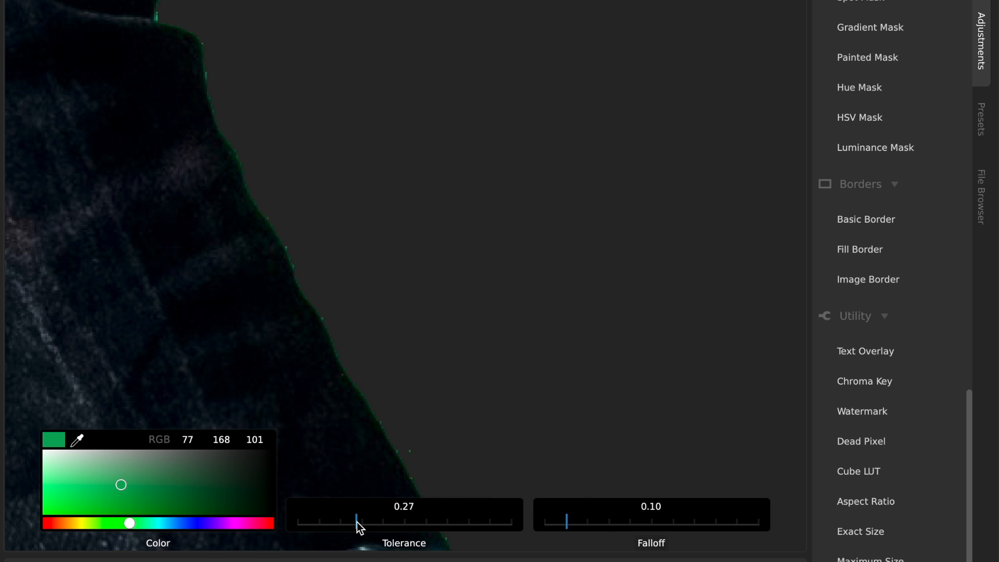
Soften the keyed edges by setting Falloff to 0.39 and Tolerance to 0.30.
{"action": "scroll", "coordinate": [329, 339], "scroll_direction": "up", "scroll_amount": 5}
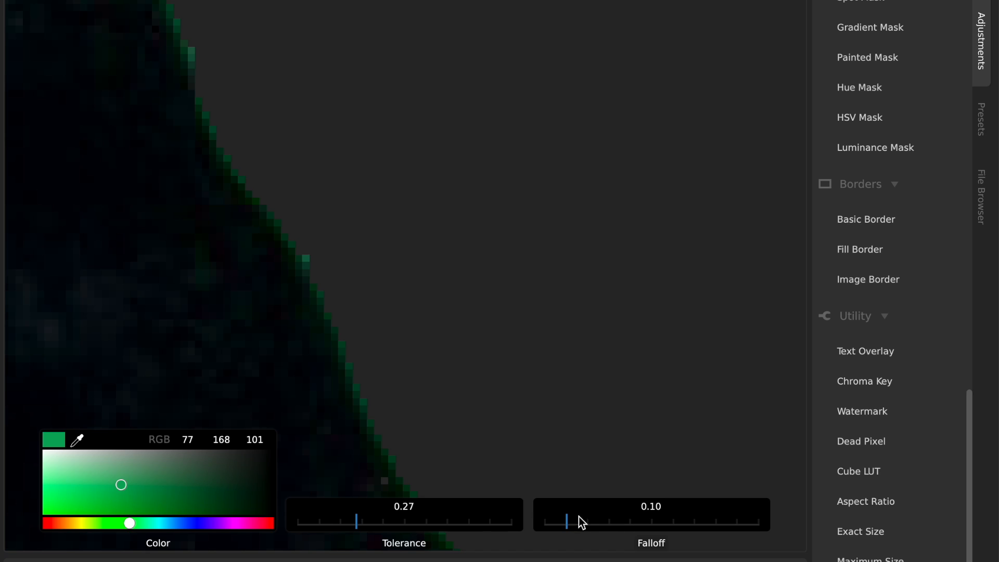
{"action": "mouse_move", "coordinate": [567, 524]}
{"action": "left_mouse_down"}
{"action": "mouse_move", "coordinate": [661, 525]}
{"action": "mouse_move", "coordinate": [593, 523]}
{"action": "mouse_move", "coordinate": [632, 530]}
{"action": "left_mouse_up"}
{"action": "left_click_drag", "start_coordinate": [357, 524], "coordinate": [363, 524]}
{"action": "scroll", "coordinate": [372, 283], "scroll_direction": "down", "scroll_amount": 5}
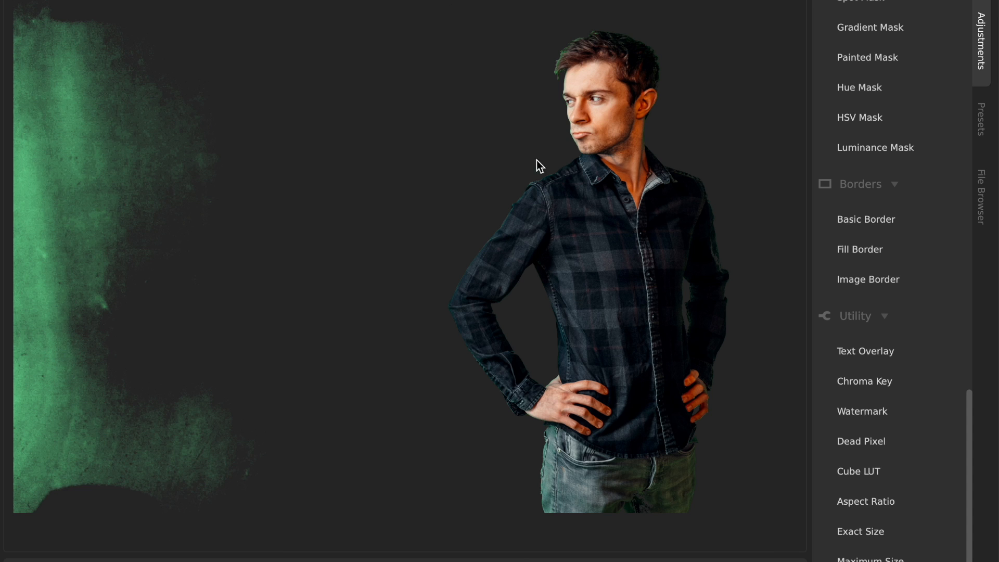
Set Falloff to 0.29 and try a Tolerance of 0.57 before lowering it to restore the man's clothing.
{"action": "mouse_move", "coordinate": [242, 510]}
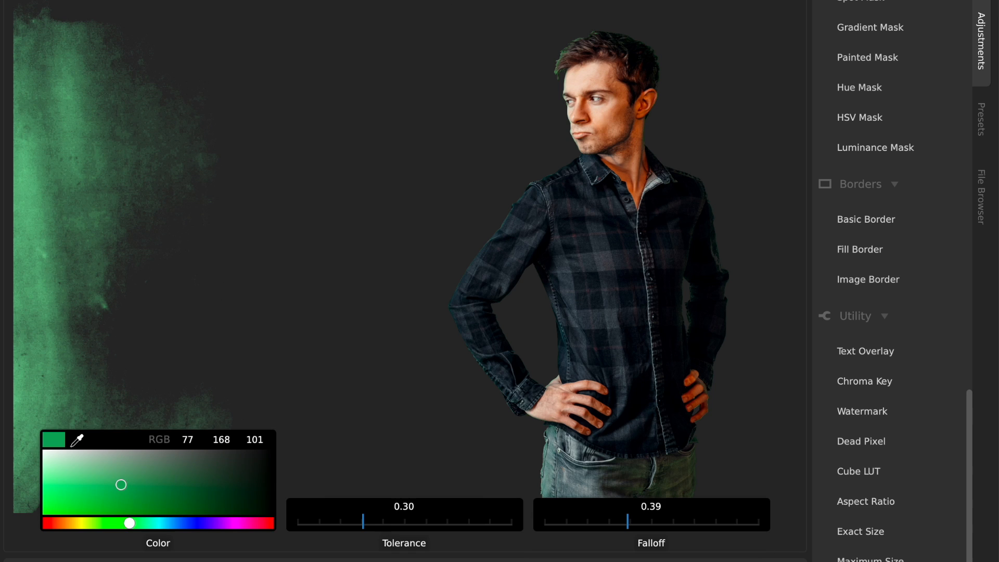
{"action": "left_click_drag", "start_coordinate": [365, 524], "coordinate": [355, 523]}
{"action": "mouse_move", "coordinate": [627, 523]}
{"action": "left_mouse_down"}
{"action": "mouse_move", "coordinate": [586, 522]}
{"action": "mouse_move", "coordinate": [621, 521]}
{"action": "mouse_move", "coordinate": [588, 519]}
{"action": "mouse_move", "coordinate": [608, 521]}
{"action": "left_mouse_up"}
{"action": "left_click_drag", "start_coordinate": [353, 521], "coordinate": [421, 528]}
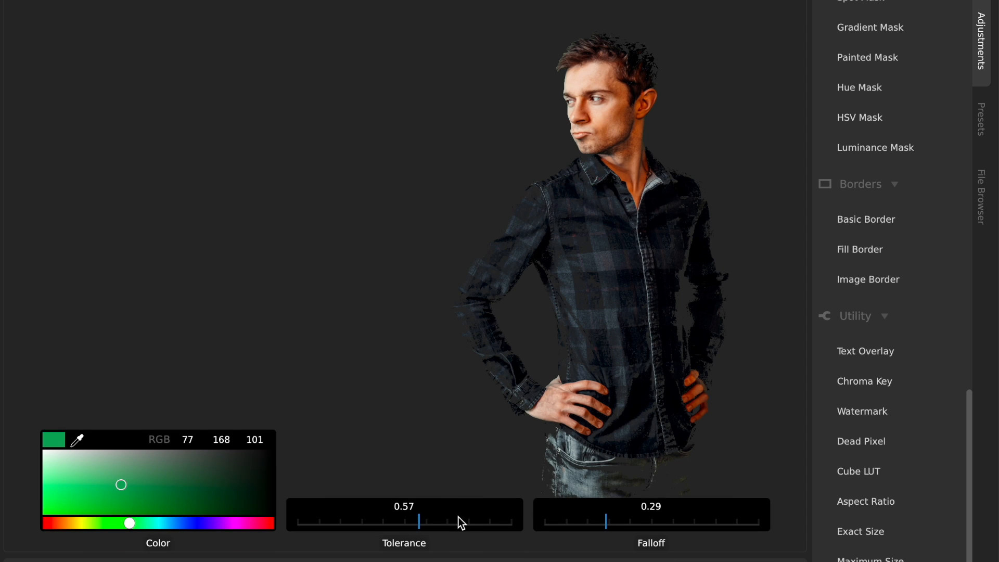
{"action": "left_click_drag", "start_coordinate": [420, 522], "coordinate": [366, 526]}
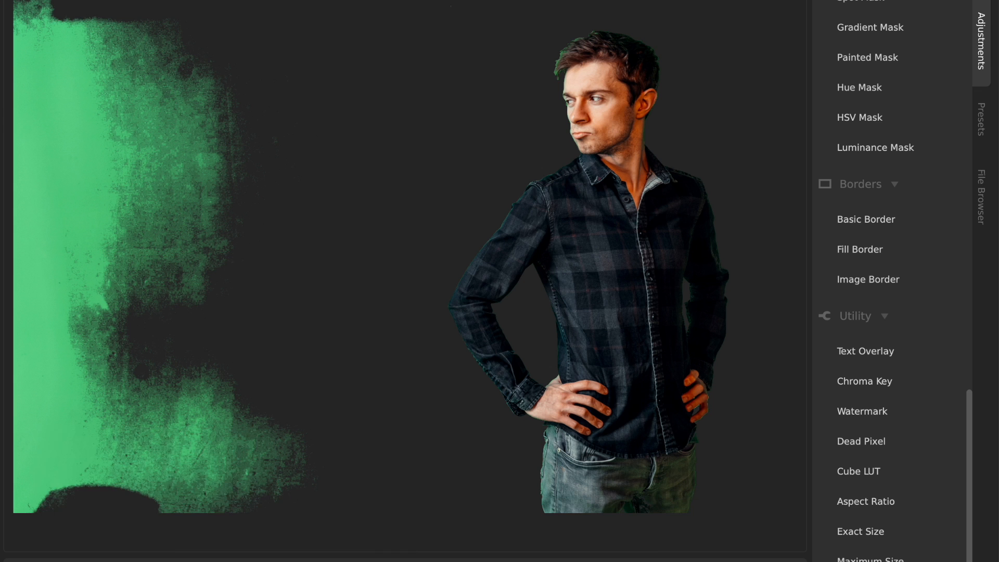
Key out the leftover light green with a second Chroma Key sampled from it, using Tolerance just under 0.38 and slightly raised Falloff.
{"action": "left_click", "coordinate": [852, 383]}
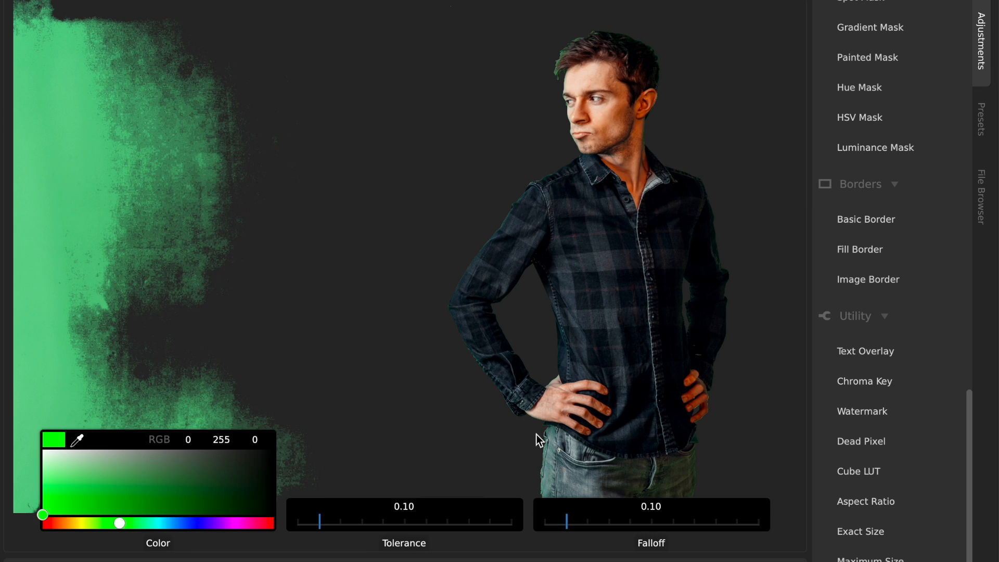
{"action": "mouse_move", "coordinate": [190, 495]}
{"action": "left_click", "coordinate": [79, 444]}
{"action": "left_click", "coordinate": [36, 283]}
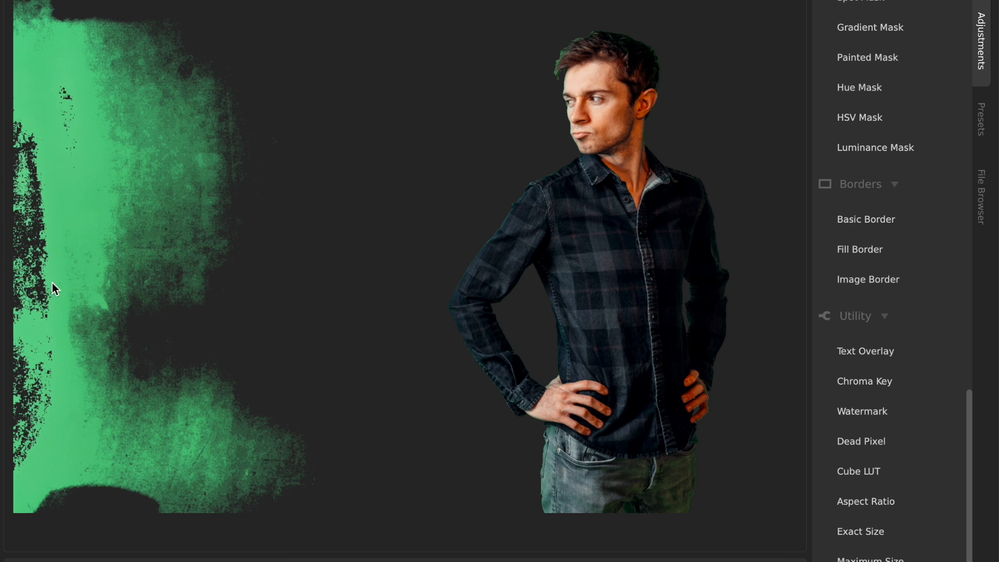
{"action": "left_click_drag", "start_coordinate": [358, 523], "coordinate": [381, 523]}
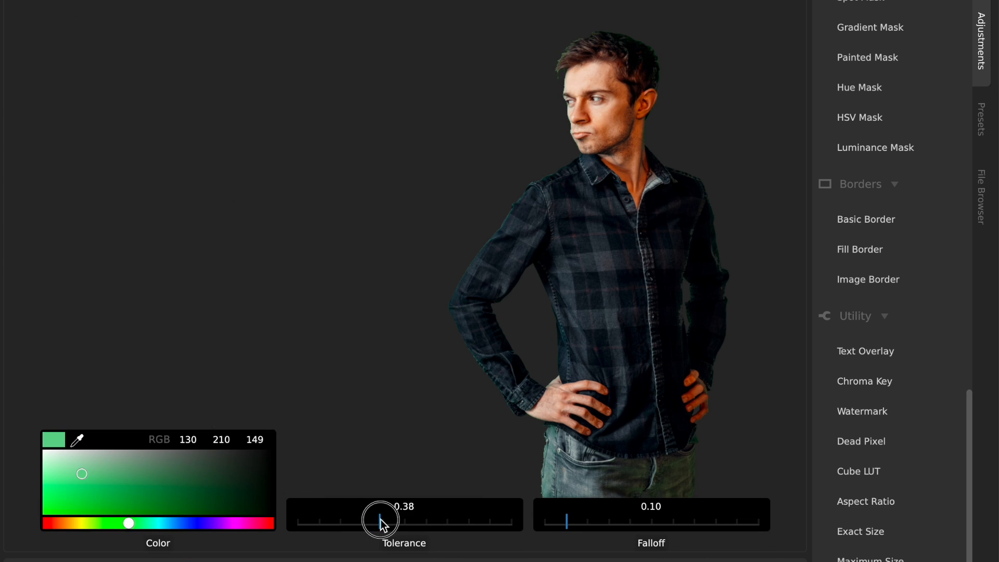
{"action": "left_click_drag", "start_coordinate": [585, 521], "coordinate": [595, 521]}
{"action": "mouse_move", "coordinate": [383, 519]}
{"action": "left_mouse_down"}
{"action": "mouse_move", "coordinate": [345, 519]}
{"action": "mouse_move", "coordinate": [374, 526]}
{"action": "left_mouse_up"}
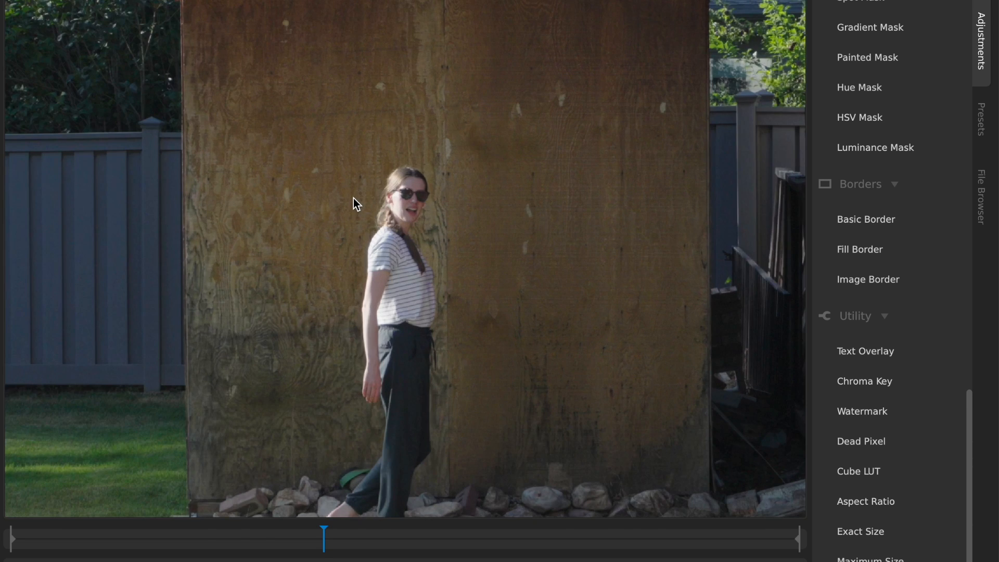
Fit the backyard video in view, move the playhead to 00:13:880 and show the histogram.
{"action": "left_click", "coordinate": [354, 198]}
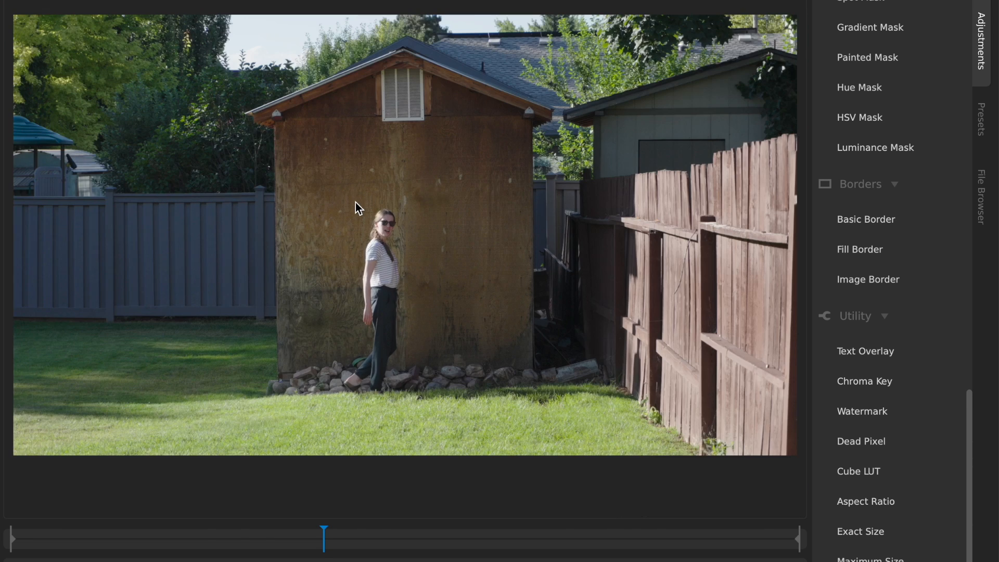
{"action": "left_click", "coordinate": [286, 539]}
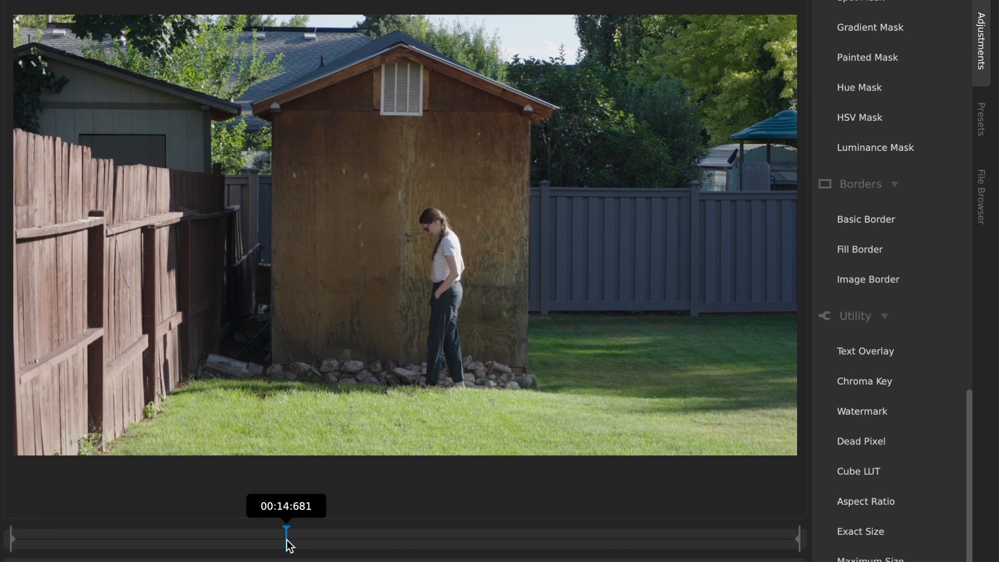
{"action": "mouse_move", "coordinate": [288, 545]}
{"action": "left_mouse_down"}
{"action": "mouse_move", "coordinate": [255, 542]}
{"action": "mouse_move", "coordinate": [271, 544]}
{"action": "left_mouse_up"}
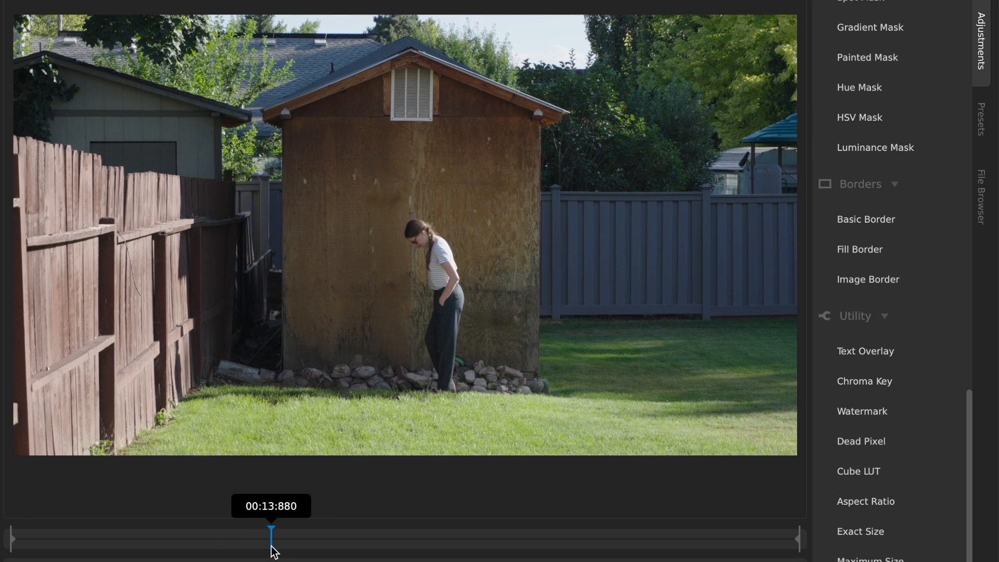
{"action": "key", "text": "h"}
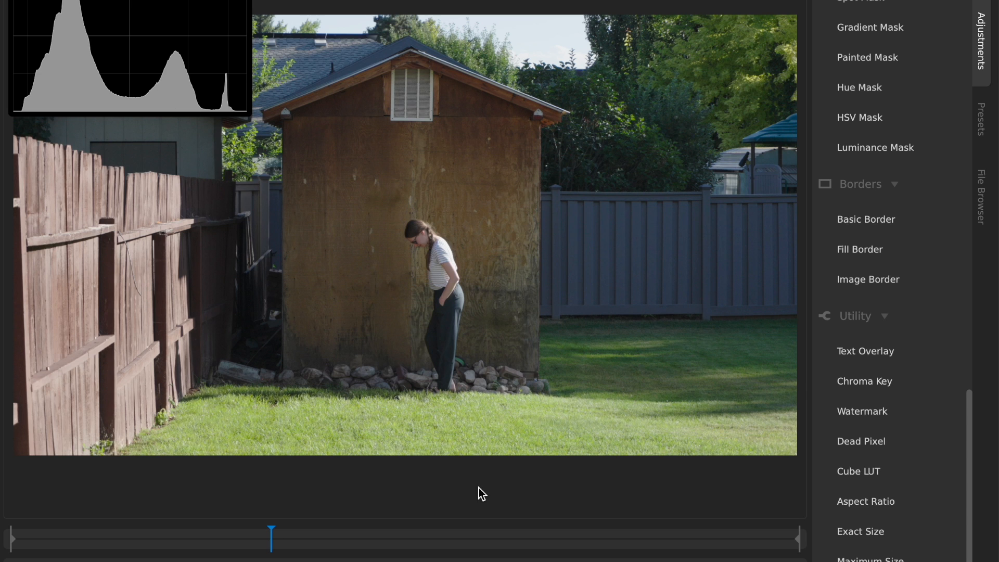
Add an Exposure adjustment to the backyard video with the amount at 88.83.
{"action": "scroll", "coordinate": [885, 225], "scroll_direction": "up", "scroll_amount": 10}
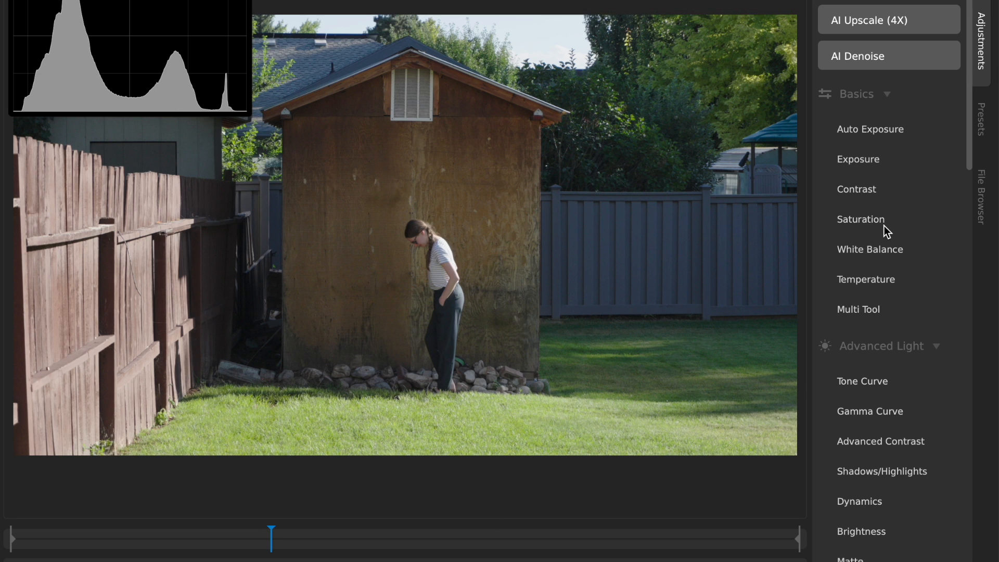
{"action": "left_click", "coordinate": [879, 163]}
{"action": "left_click_drag", "start_coordinate": [408, 479], "coordinate": [588, 479]}
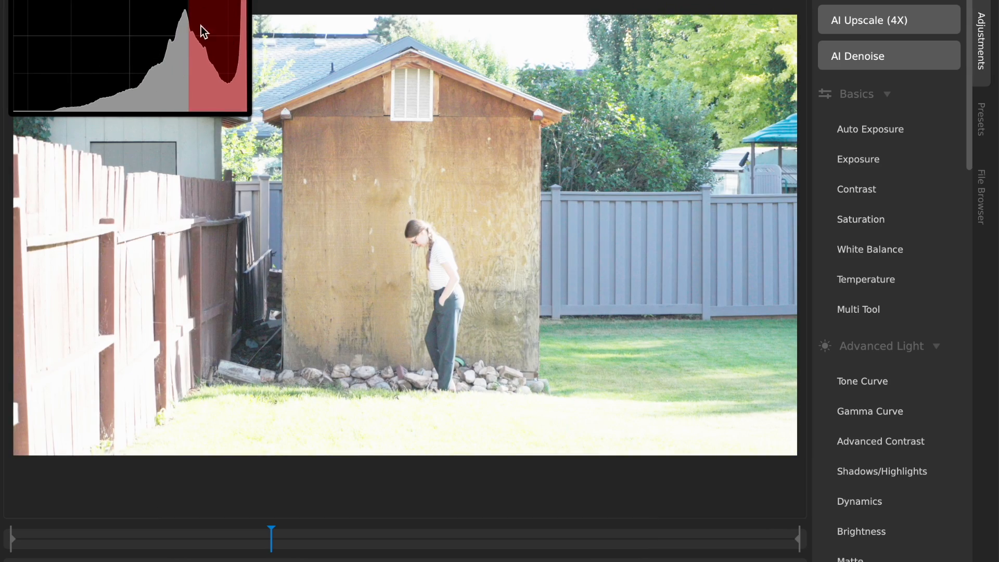
Darken the backyard video by setting the Exposure amount to 18.26.
{"action": "mouse_move", "coordinate": [364, 513]}
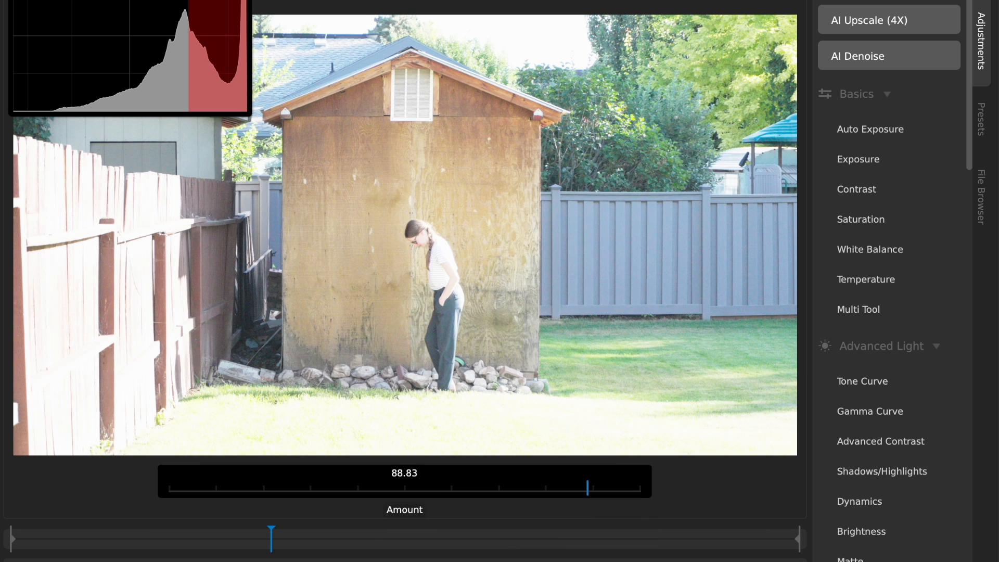
{"action": "left_click_drag", "start_coordinate": [446, 495], "coordinate": [253, 491]}
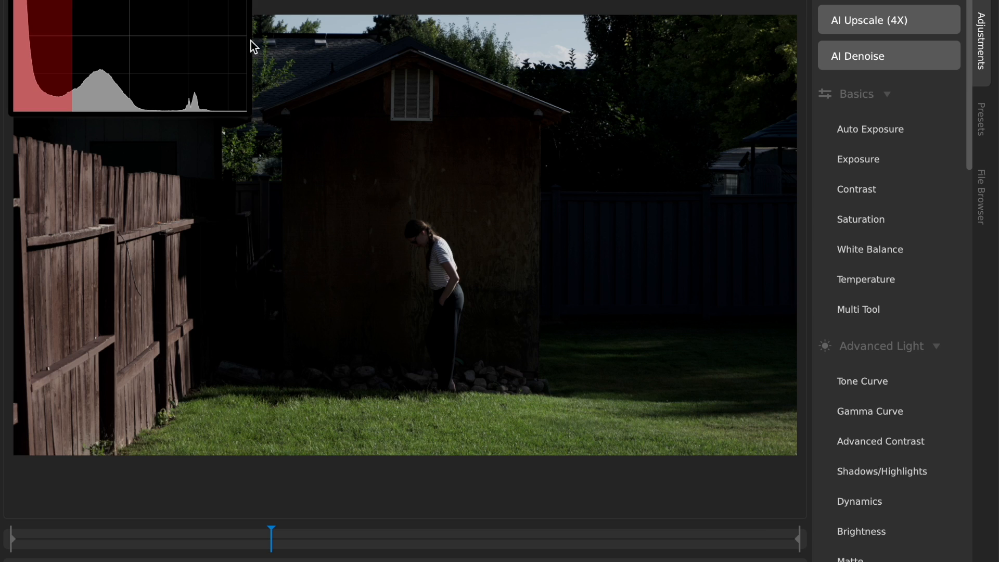
{"action": "mouse_move", "coordinate": [305, 545]}
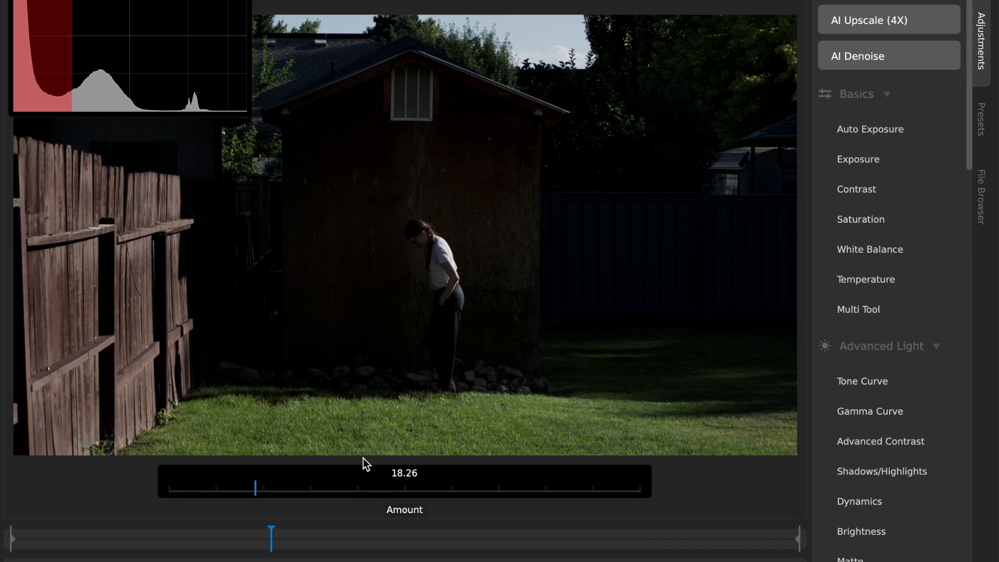
Try the Exposure amount at 65.78 on the backyard video, cancel the adjustment and hide the histogram.
{"action": "left_click_drag", "start_coordinate": [352, 488], "coordinate": [479, 500]}
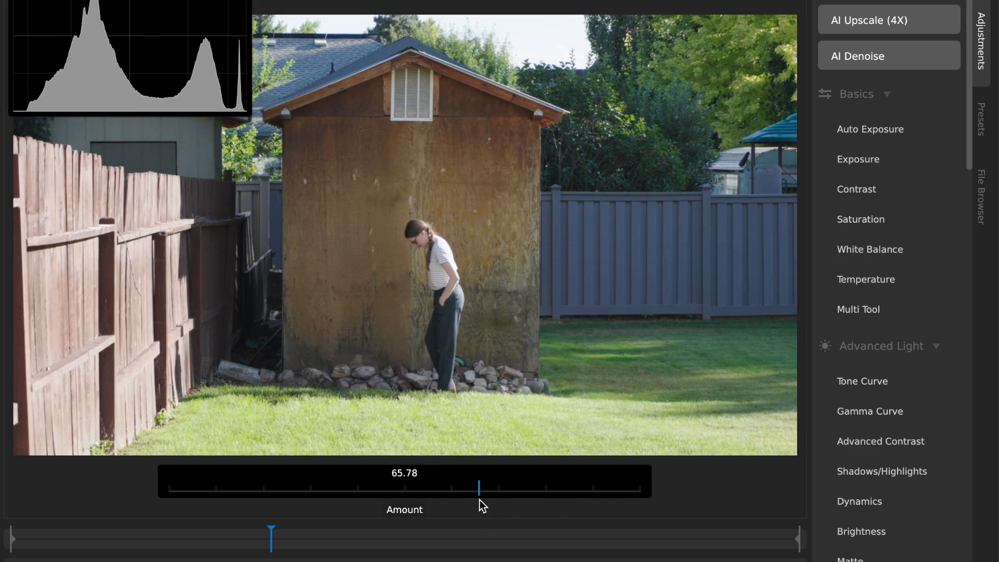
{"action": "key", "text": "Escape"}
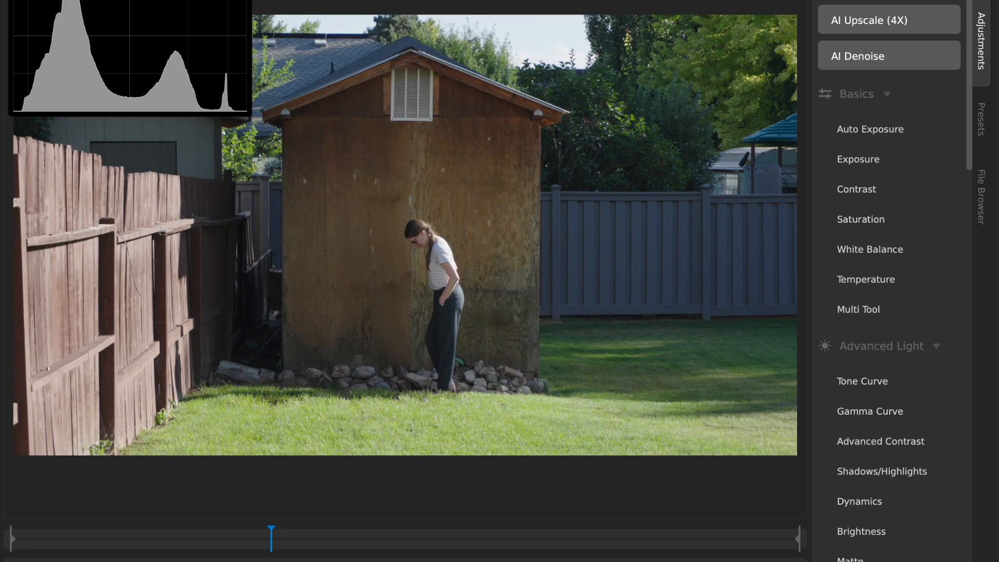
{"action": "left_click", "coordinate": [121, 2]}
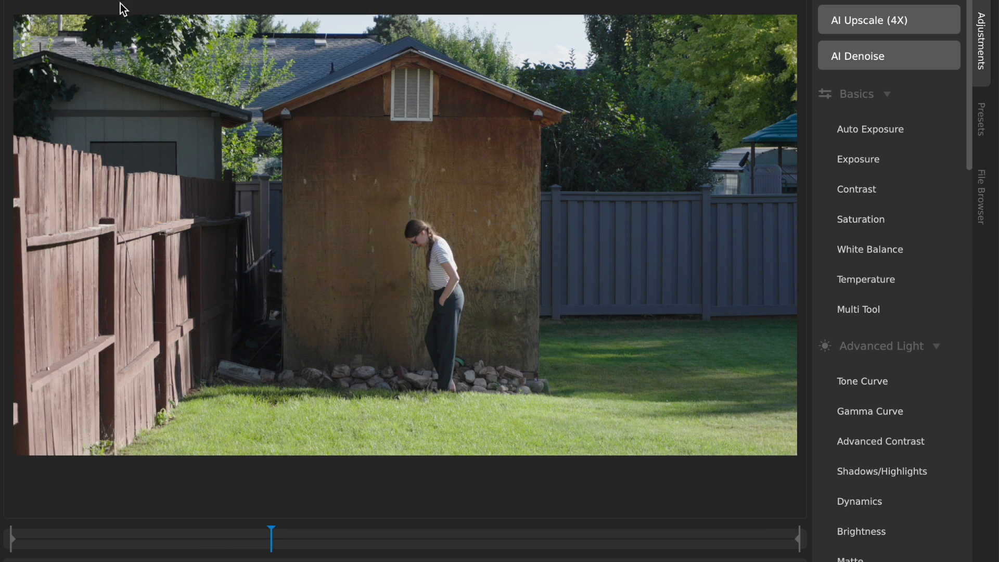
Show the pixel color readout, sample the blue fence strip beside the shed, and switch the video from its flat look back to full contrast.
{"action": "scroll", "coordinate": [296, 172], "scroll_direction": "up", "scroll_amount": 2}
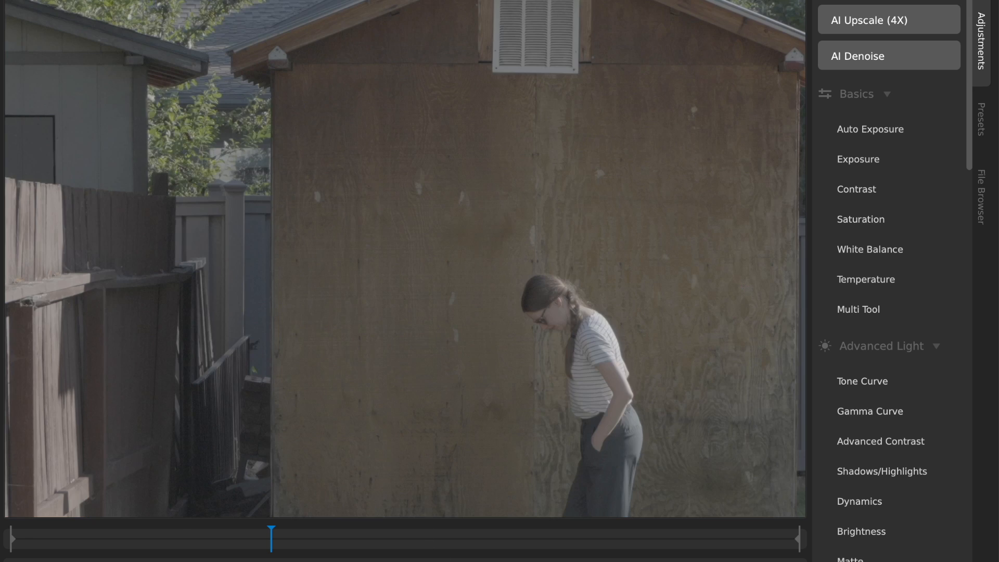
{"action": "scroll", "coordinate": [362, 342], "scroll_direction": "up", "scroll_amount": 3}
{"action": "left_click_drag", "start_coordinate": [173, 201], "coordinate": [416, 263]}
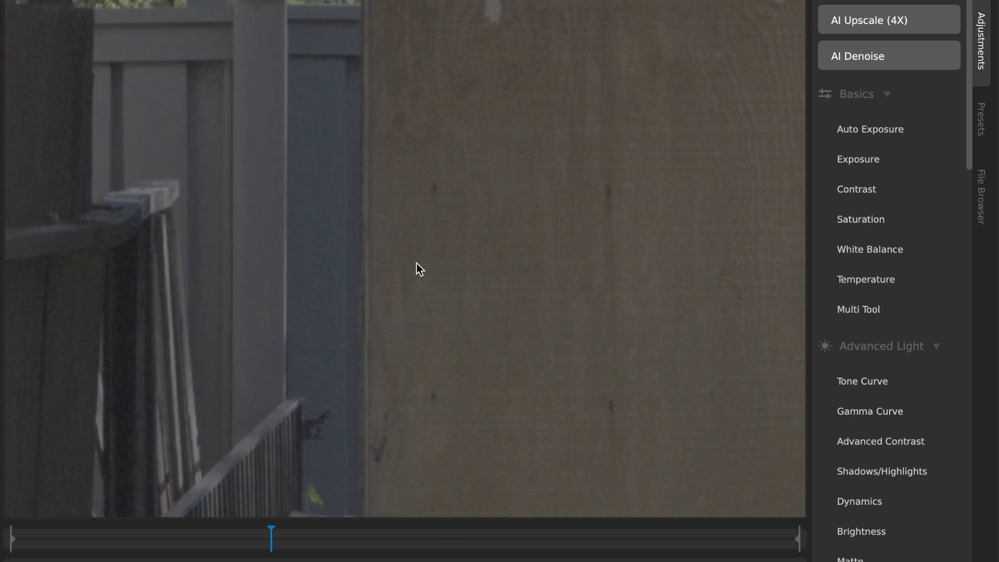
{"action": "scroll", "coordinate": [320, 201], "scroll_direction": "up", "scroll_amount": 2}
{"action": "left_click", "coordinate": [368, 243]}
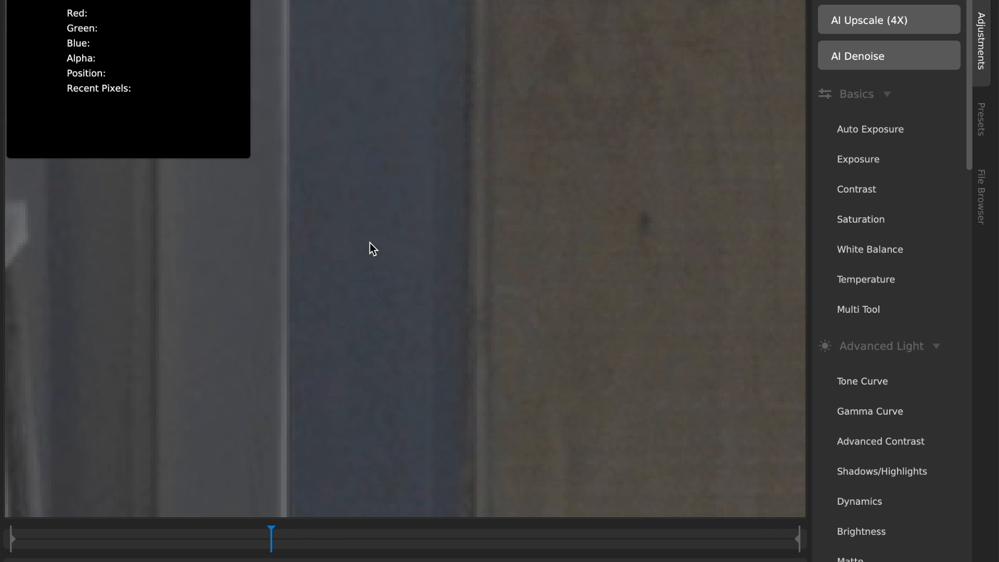
{"action": "scroll", "coordinate": [356, 214], "scroll_direction": "up", "scroll_amount": 1}
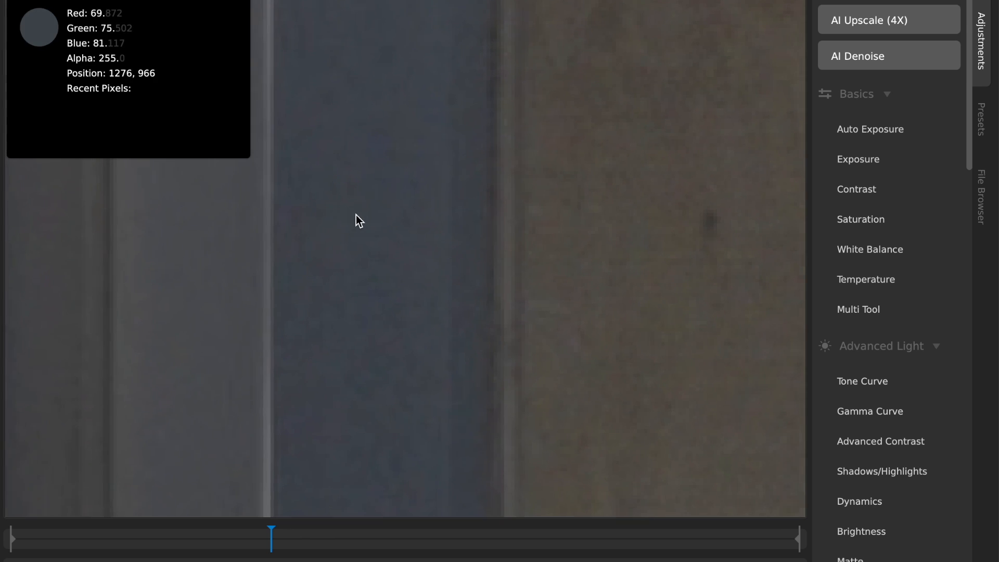
{"action": "scroll", "coordinate": [380, 162], "scroll_direction": "up", "scroll_amount": 2}
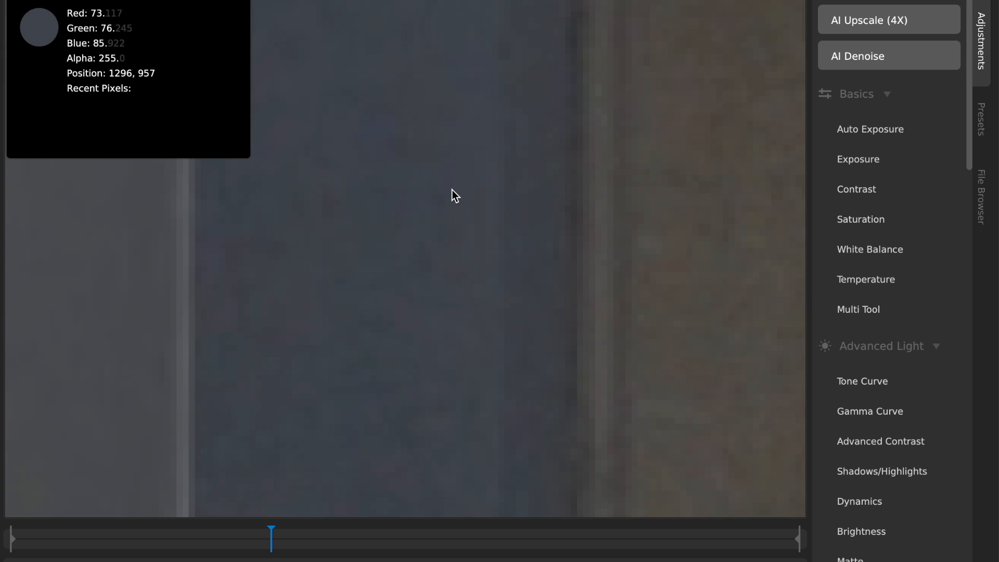
{"action": "scroll", "coordinate": [453, 196], "scroll_direction": "up", "scroll_amount": 2}
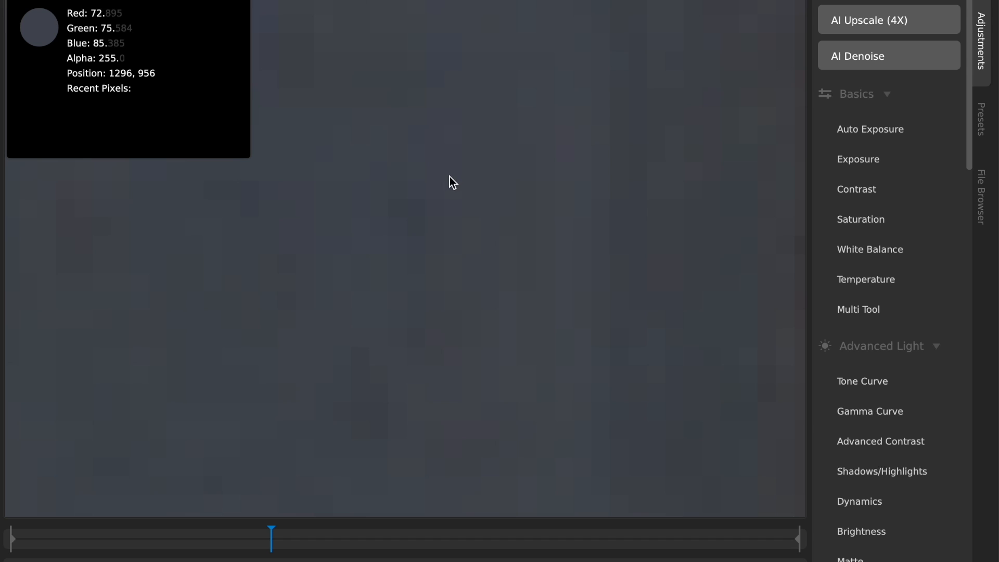
{"action": "double_click", "coordinate": [486, 162]}
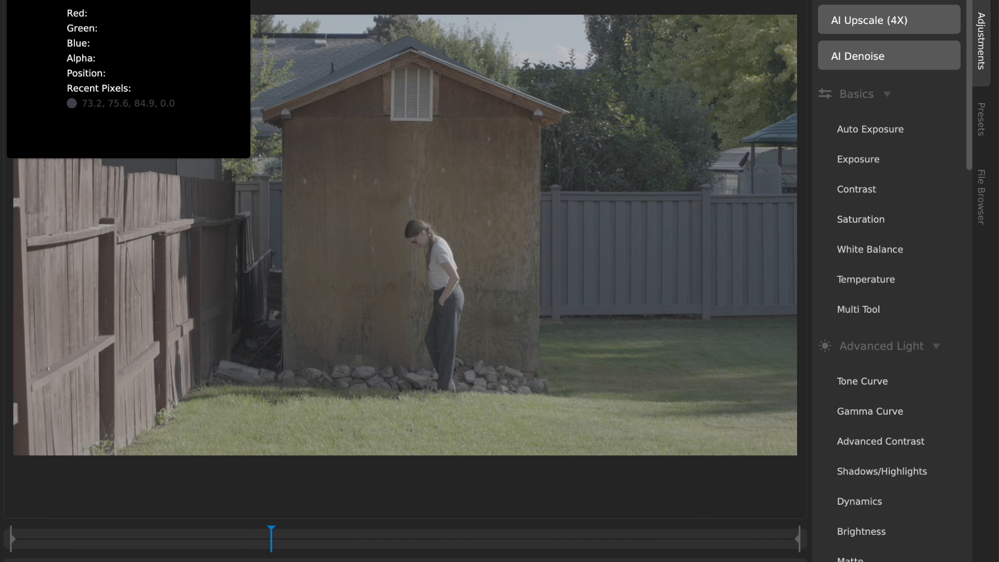
{"action": "left_click", "coordinate": [428, 561]}
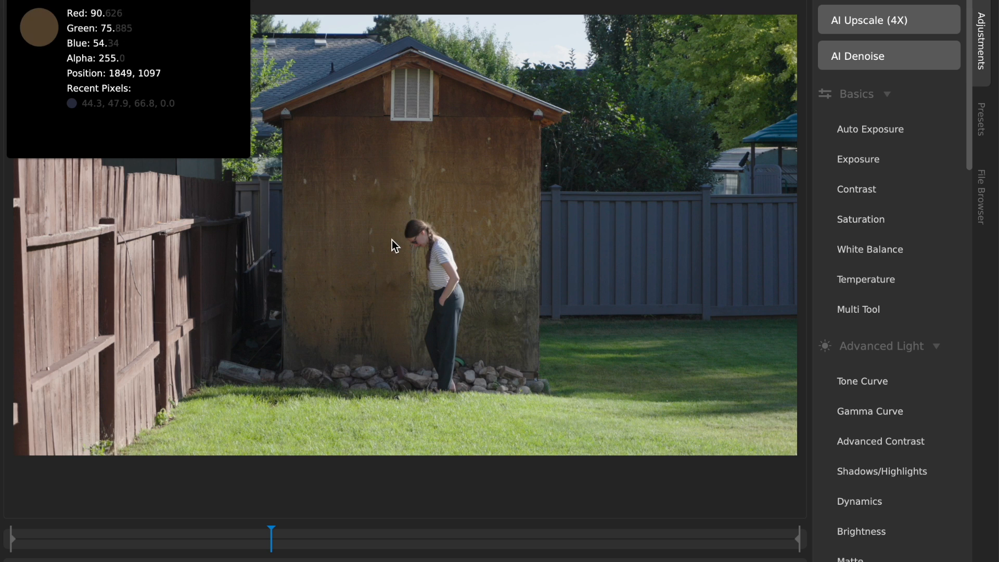